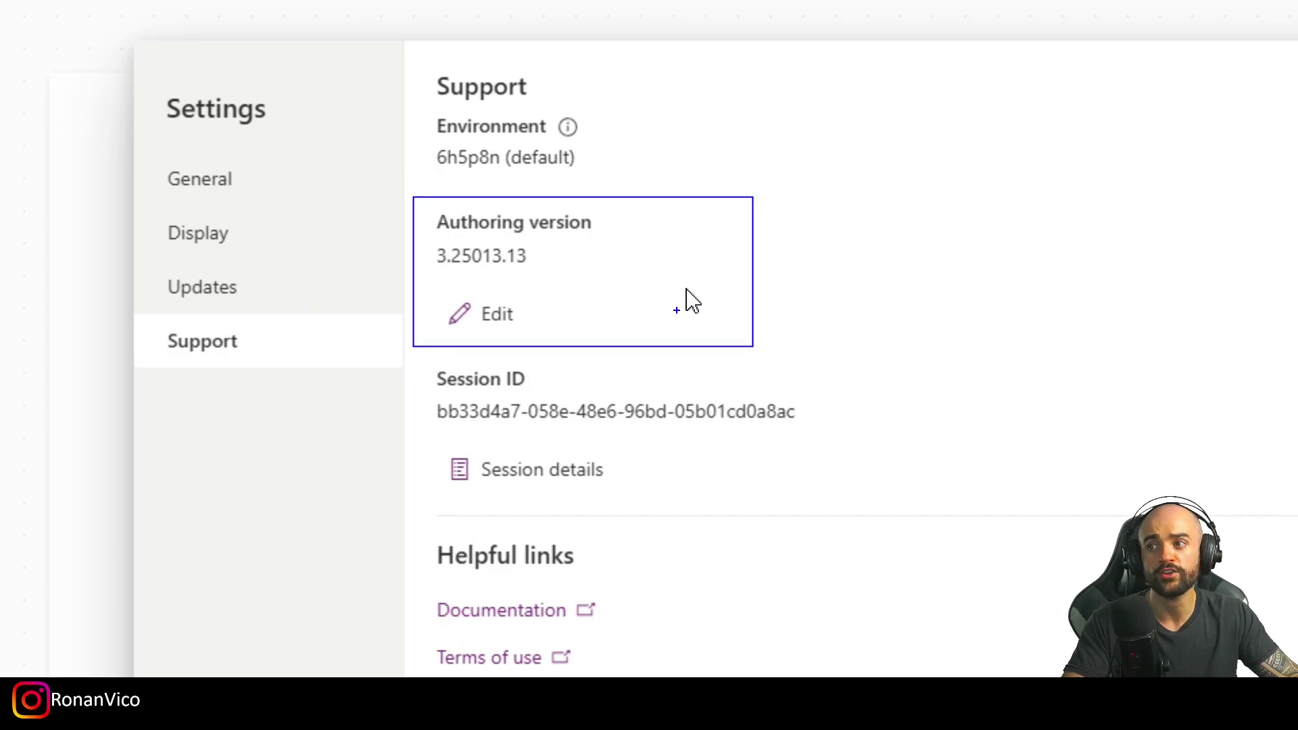
List the authoring versions, 3.25014.8 down to 3.24123.12, and note that none are older.
left_click(490, 314)
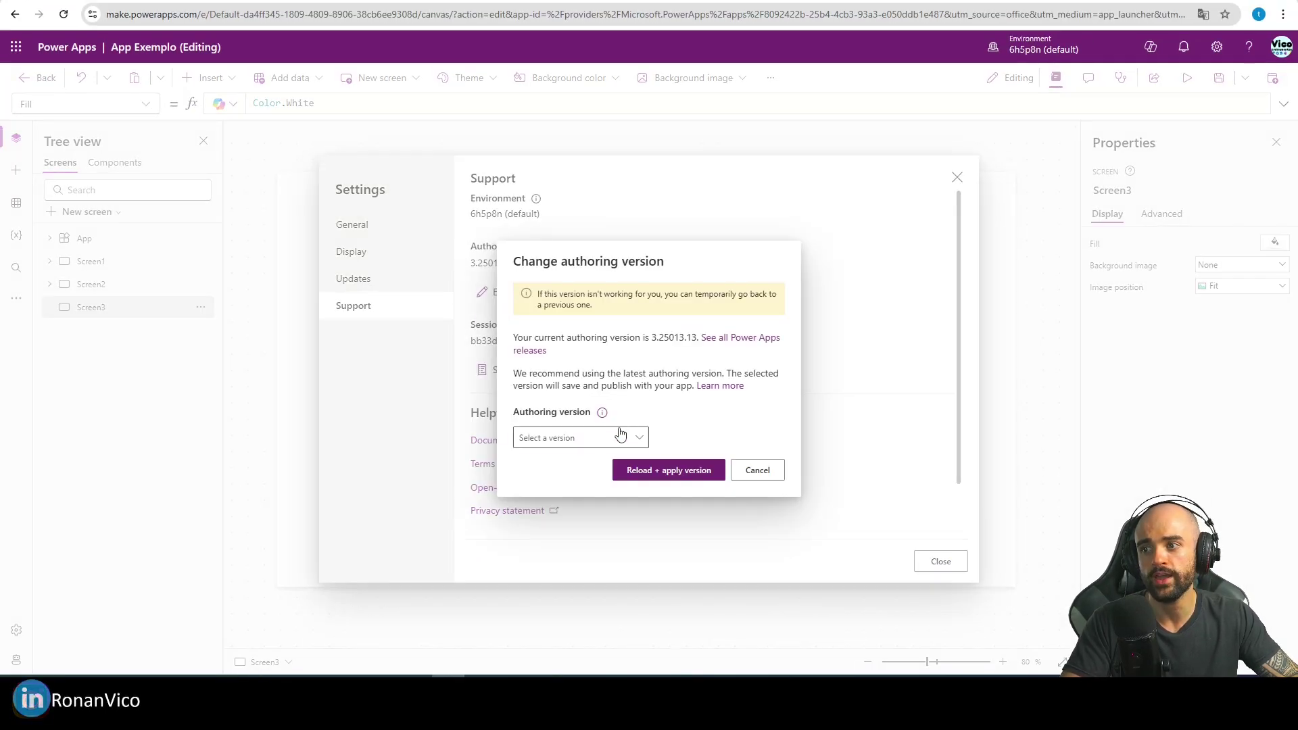
left_click(753, 602)
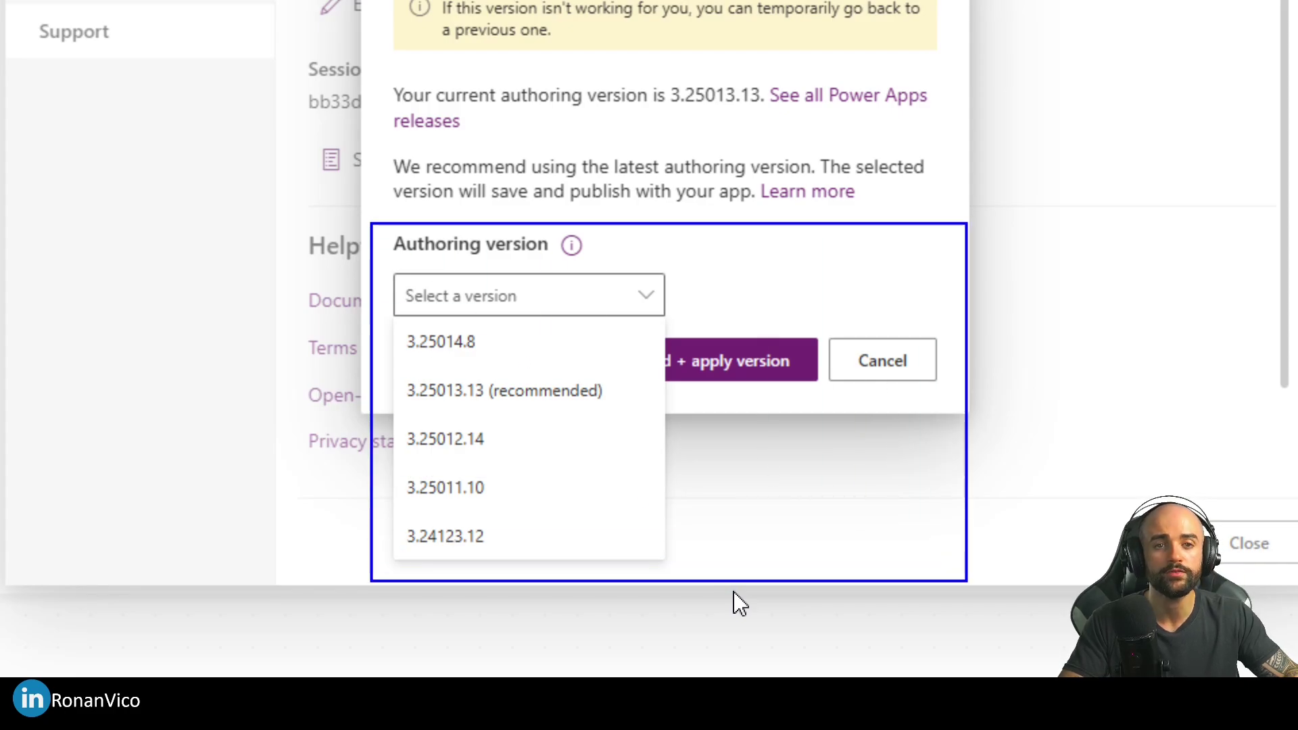
left_click(739, 603)
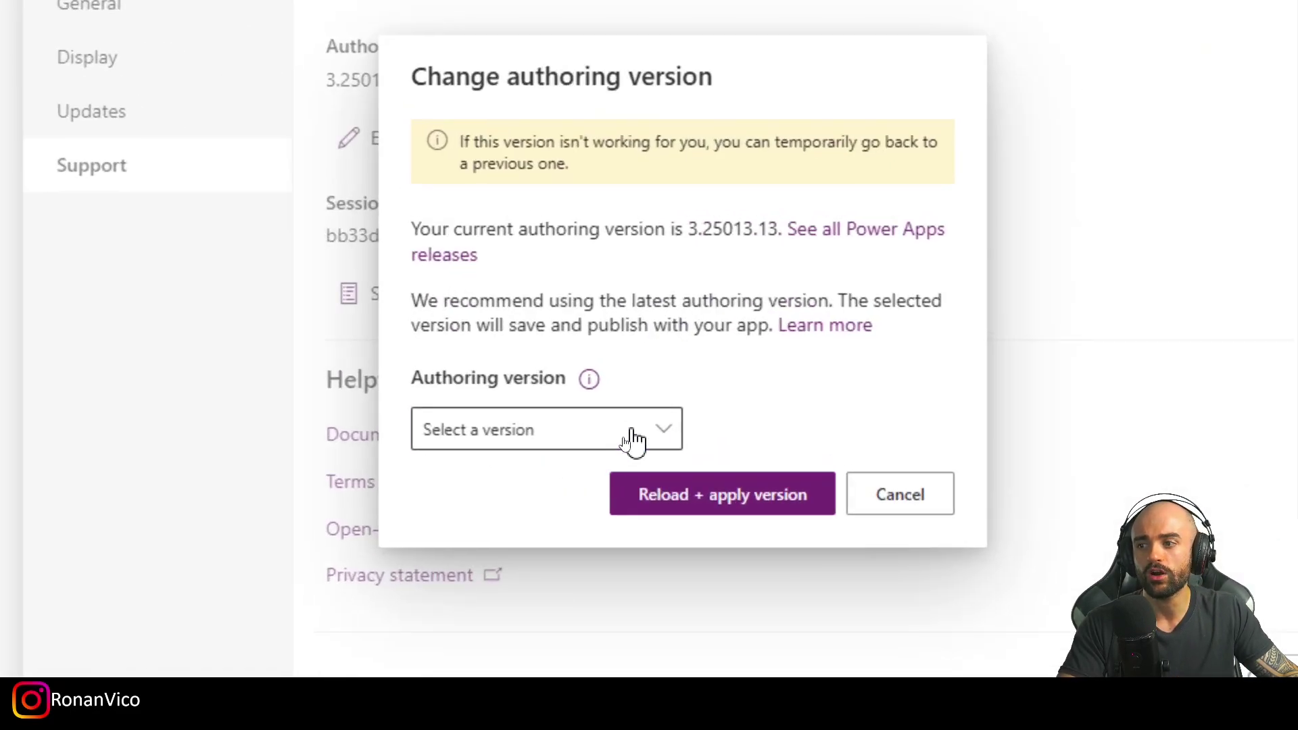
left_click(623, 443)
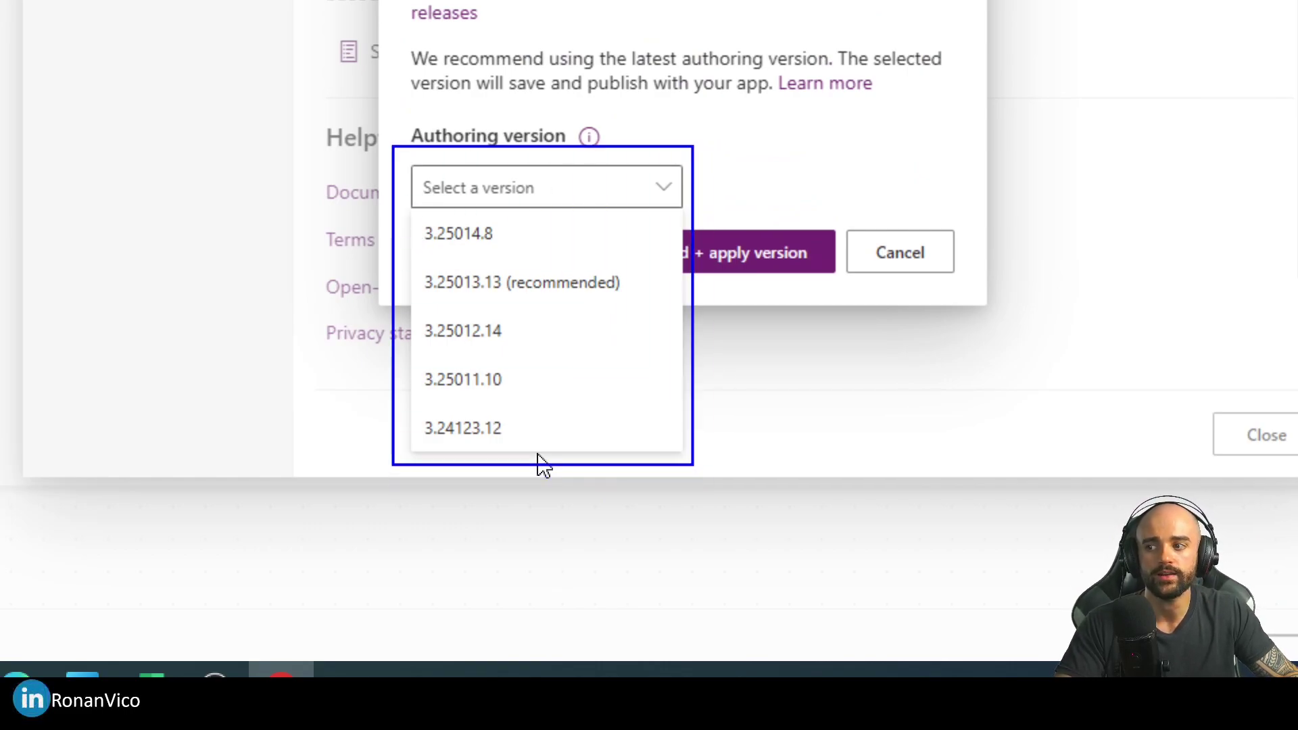
mouse_move(402, 476)
left_mouse_down()
mouse_move(391, 504)
mouse_move(446, 512)
mouse_move(465, 488)
left_mouse_up()
left_click(423, 511)
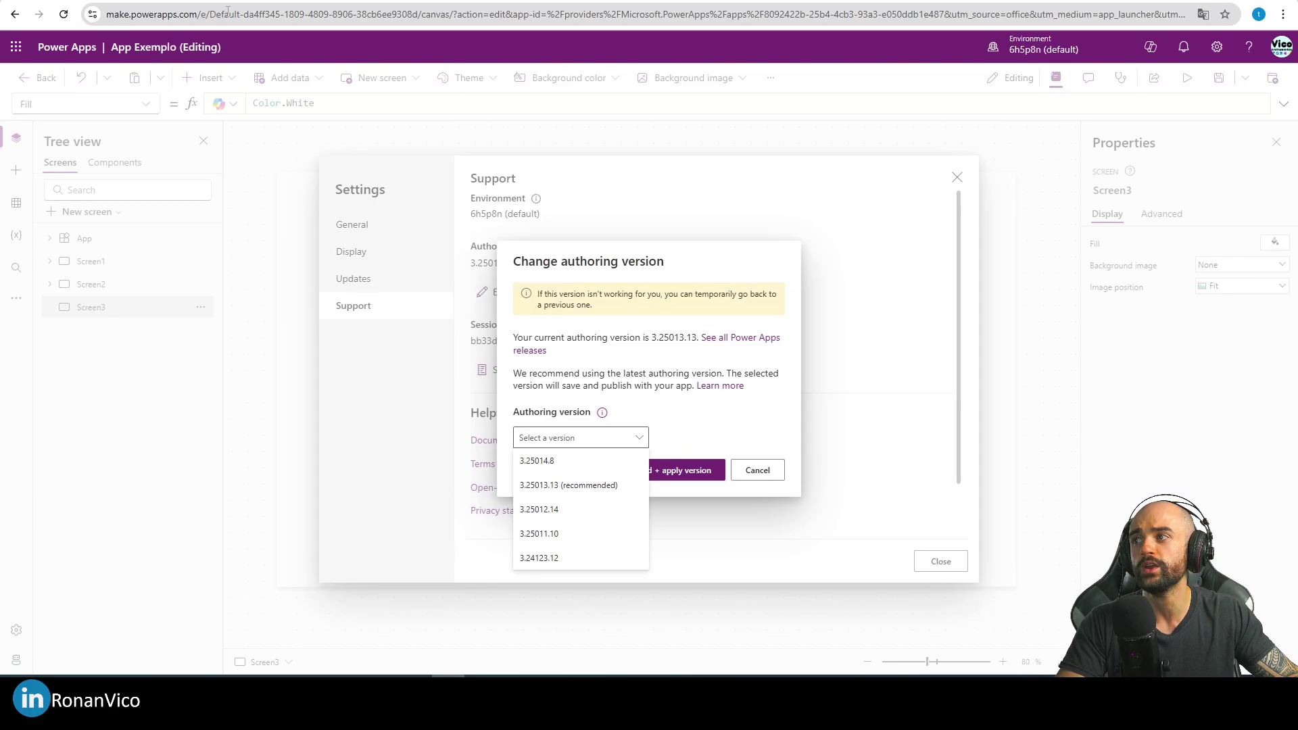
Load make.powerapps.com/canvasDebug in a new Chrome tab.
left_click_drag(106, 15, 201, 14)
key("ctrl+c")
key("ctrl+t")
key("ctrl+v")
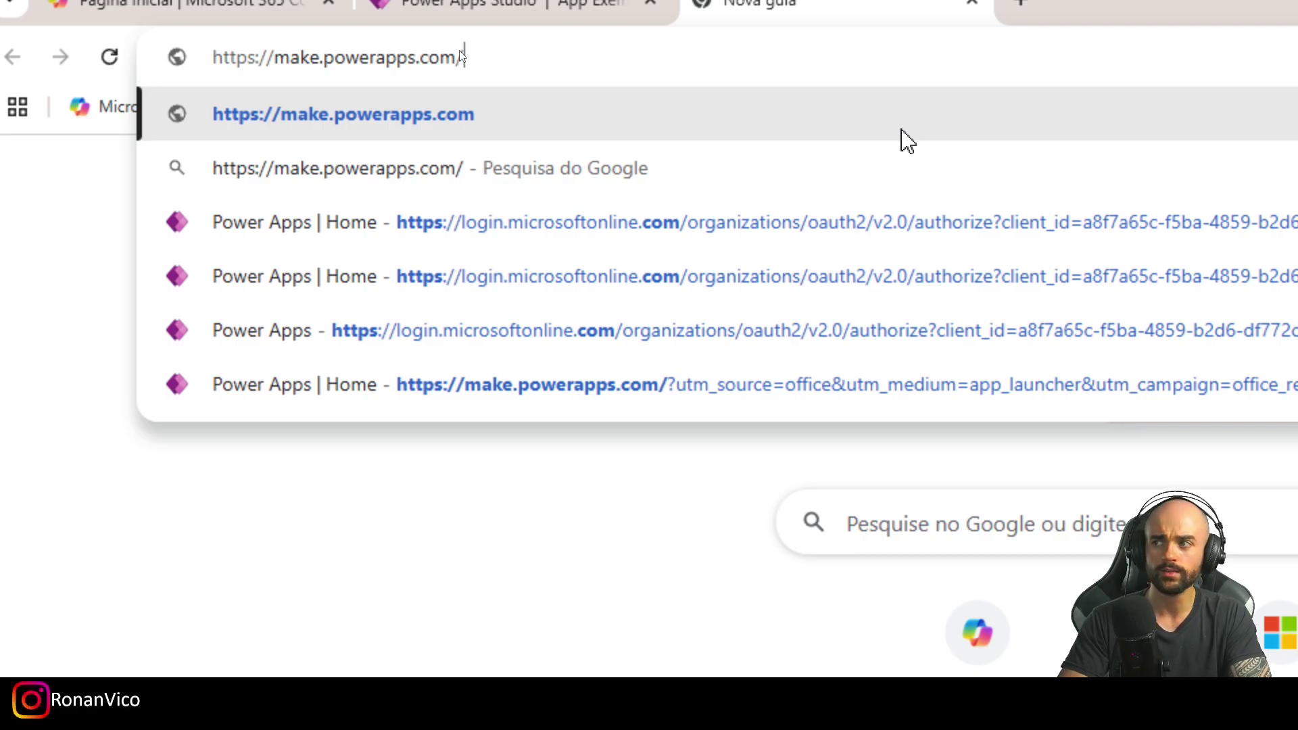
type("canvasDebug")
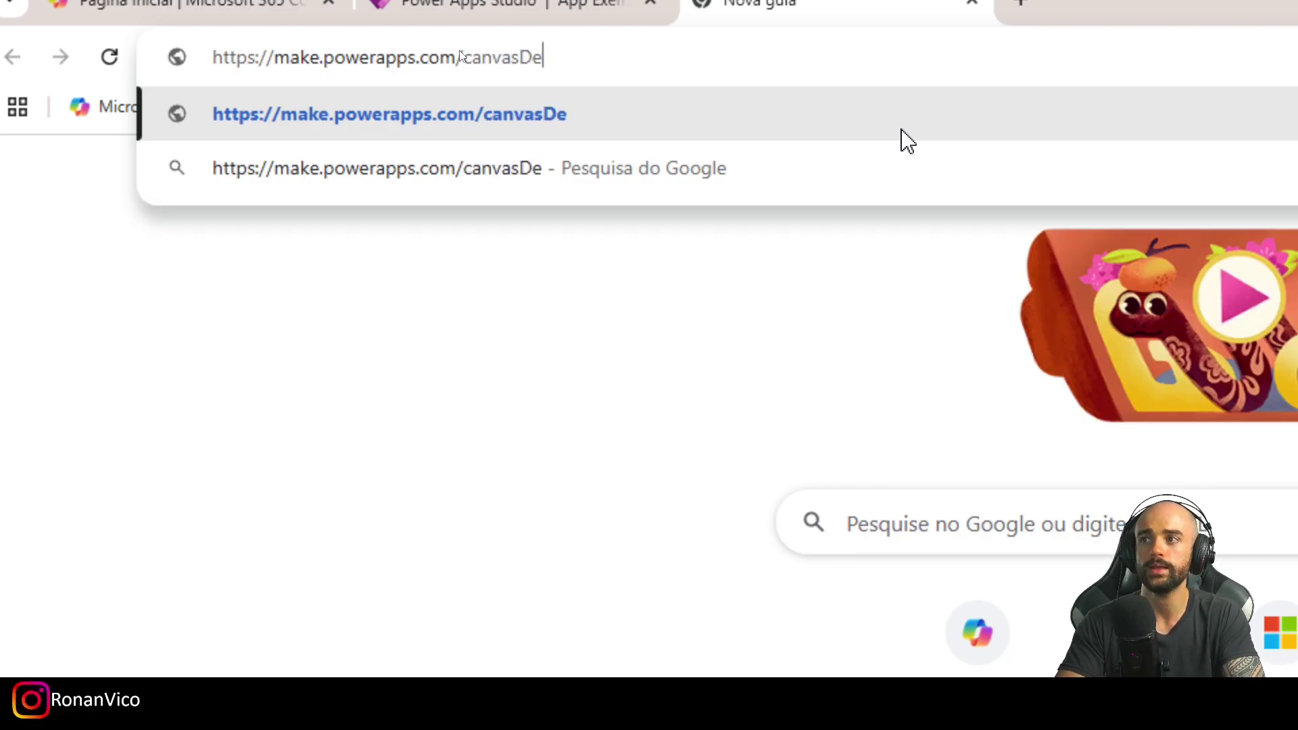
key("Return")
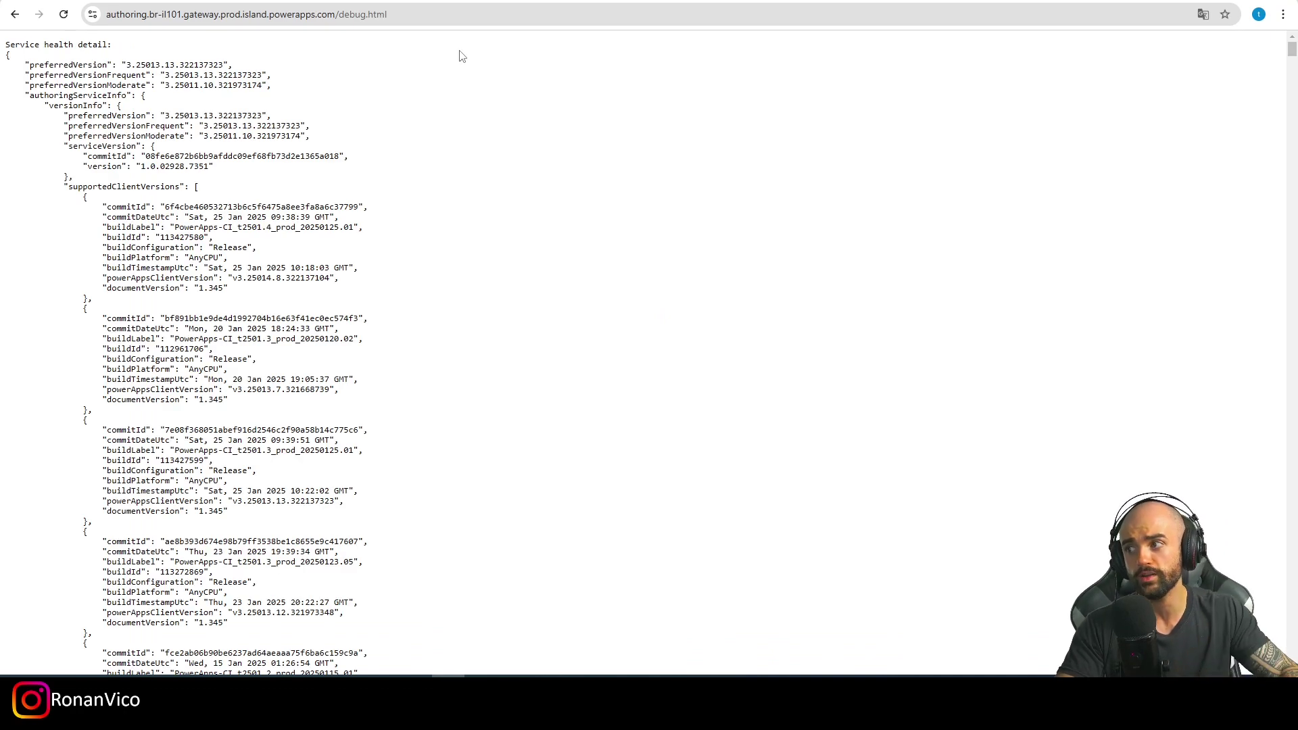
Scroll the debug JSON's supported client versions down to the 29 Oct 2024 build.
scroll(435, 95, "down", 3)
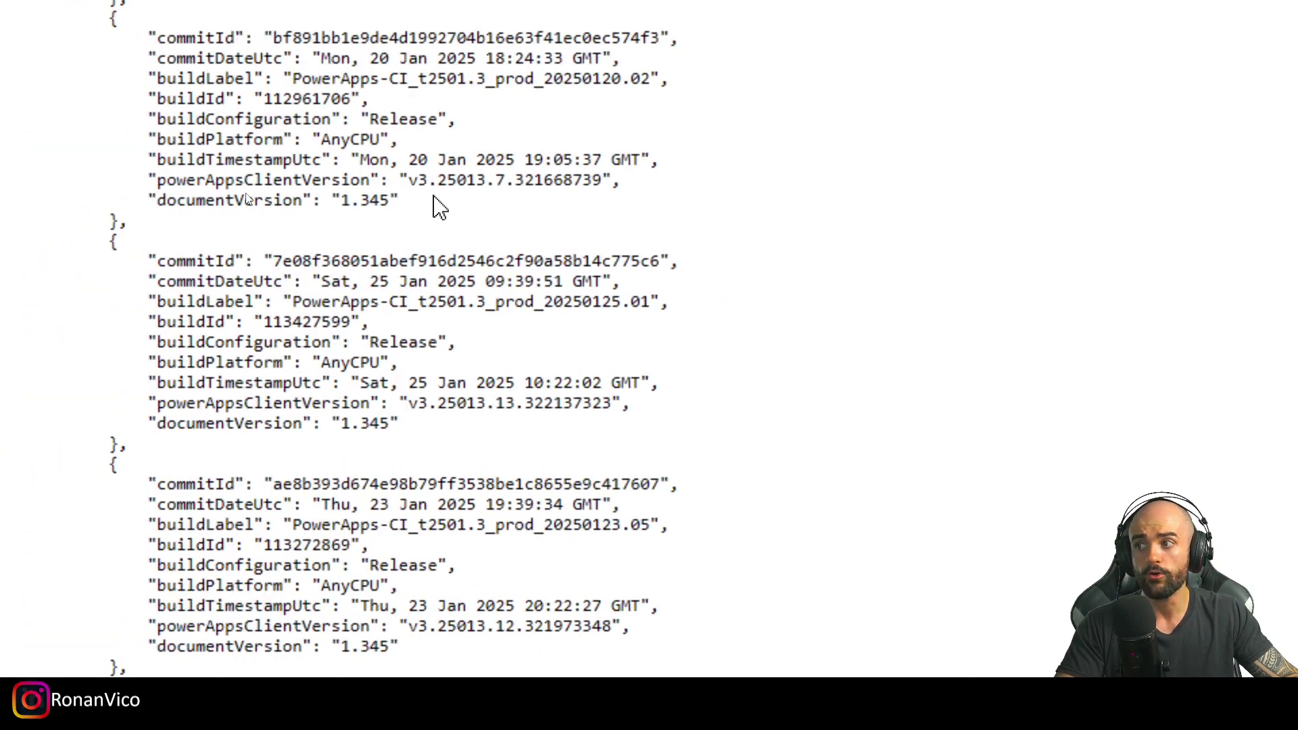
mouse_move(399, 180)
left_mouse_down()
mouse_move(574, 180)
mouse_move(408, 180)
left_mouse_up()
left_click(607, 180)
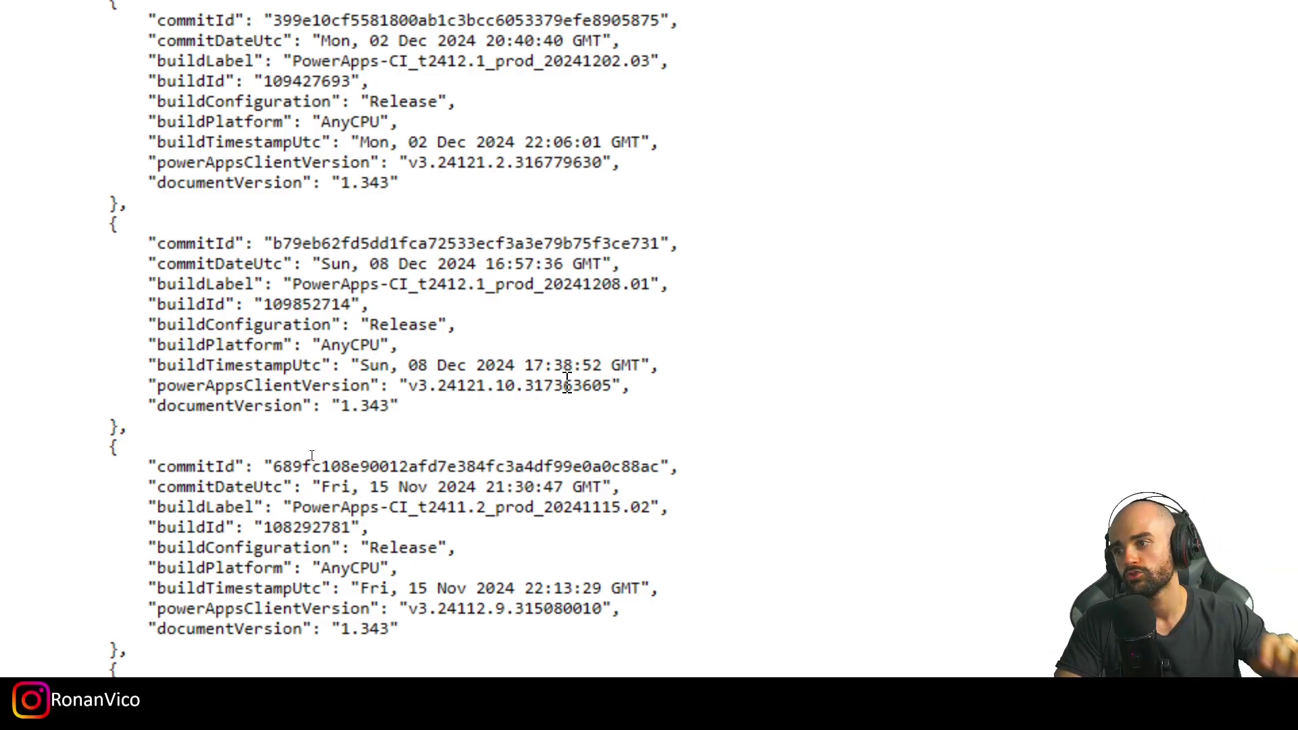
scroll(567, 382, "down", 20)
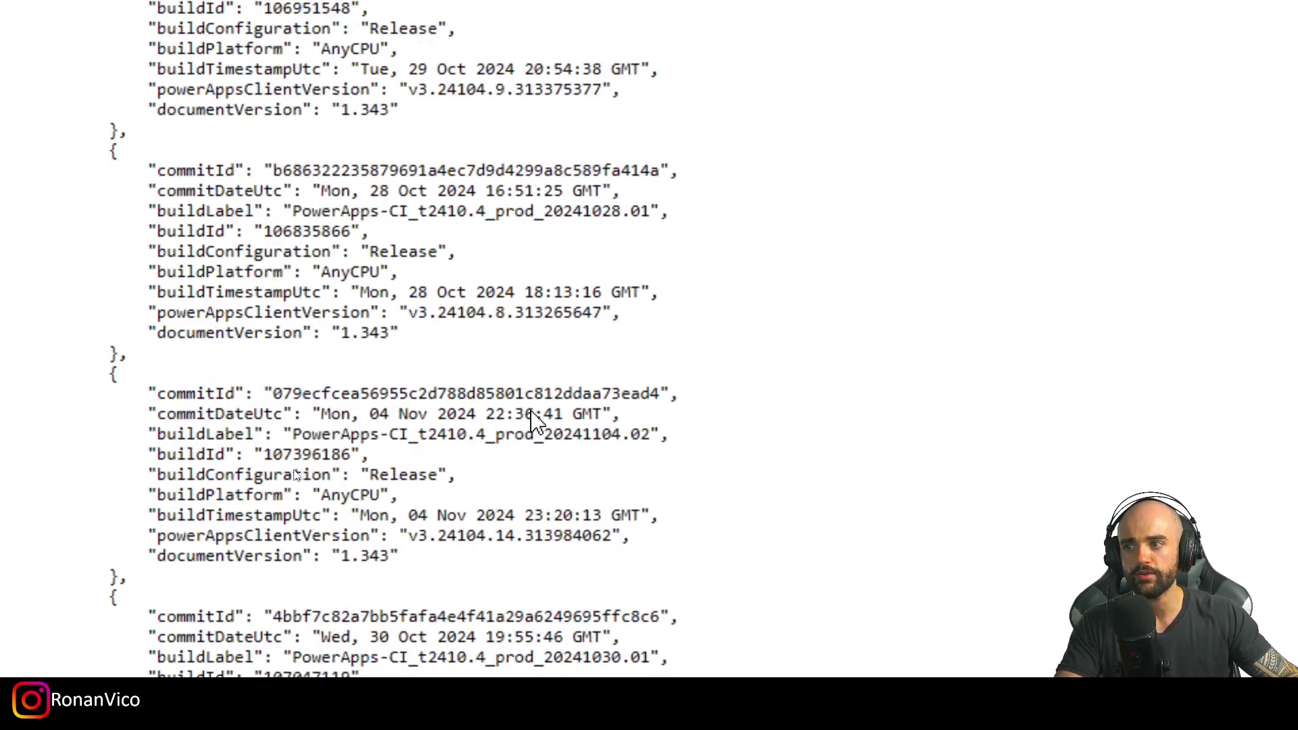
scroll(534, 422, "down", 6)
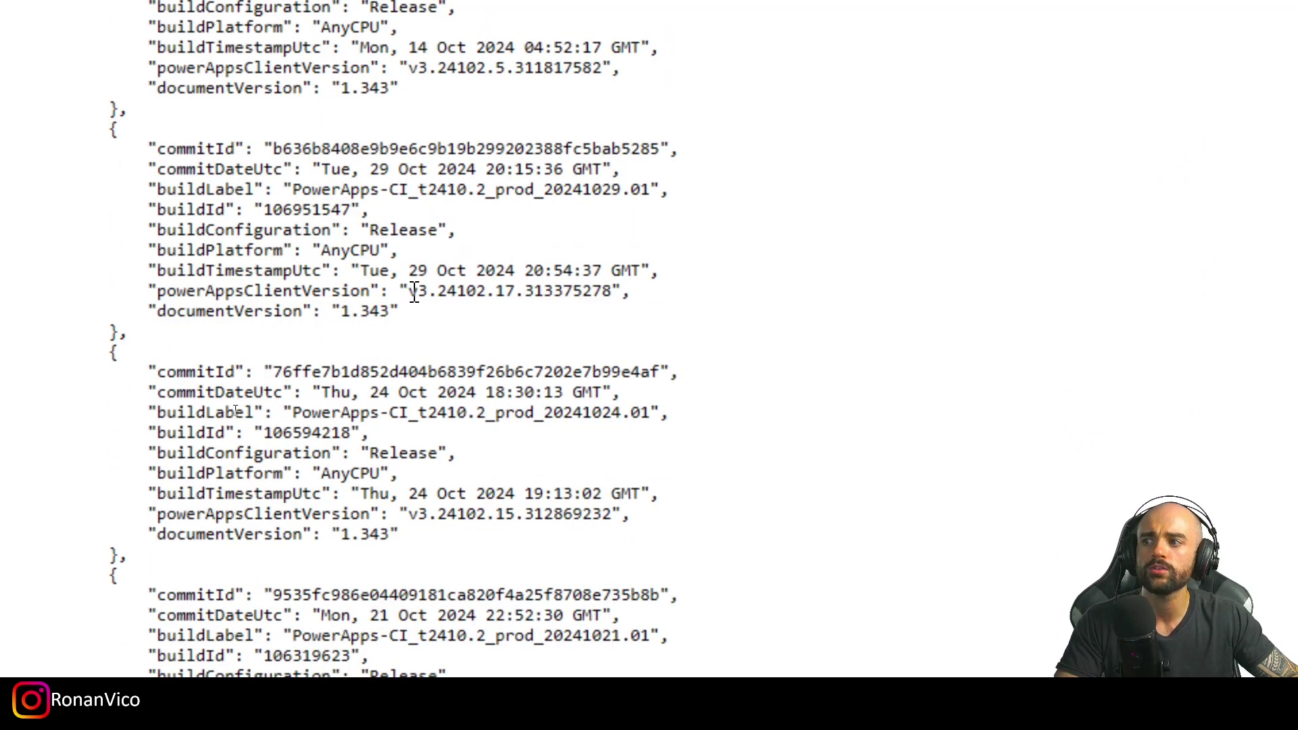
left_click_drag(414, 295, 524, 303)
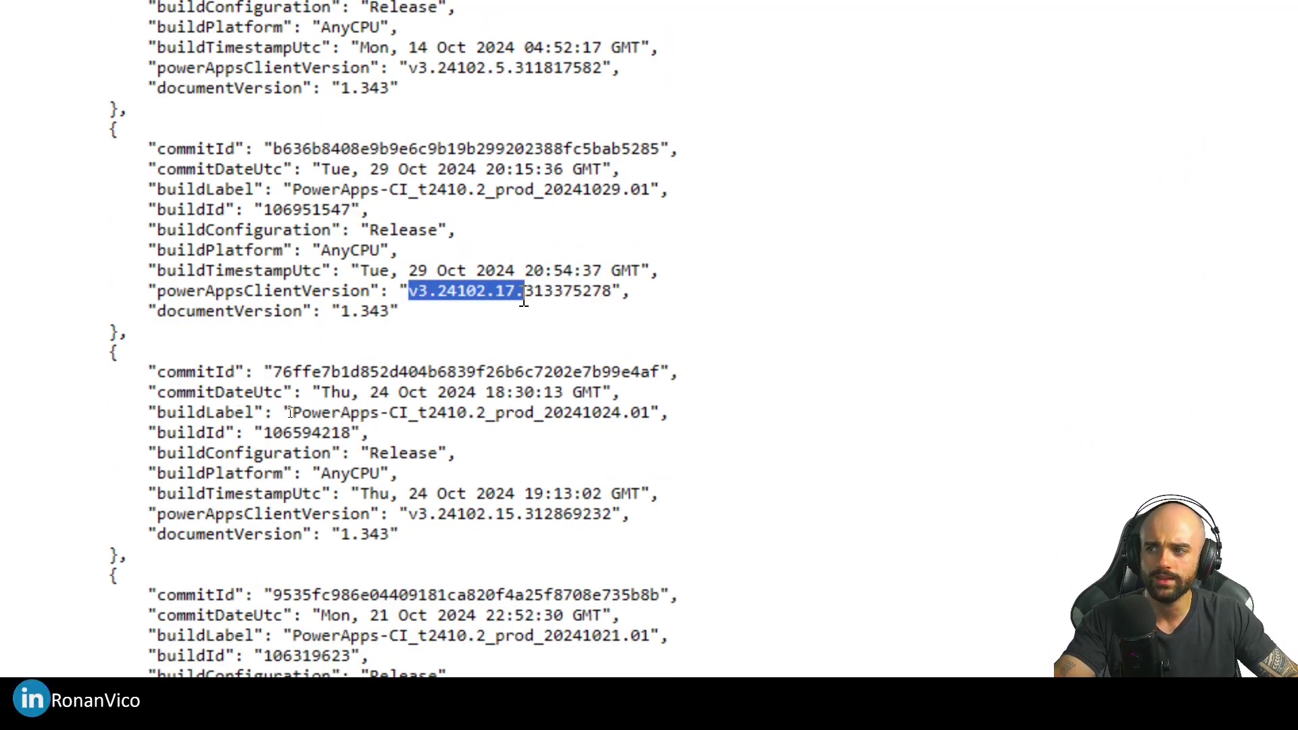
left_click(436, 342)
Highlight and mark the client version v3.24102.17.313375278.
left_click_drag(411, 295, 476, 298)
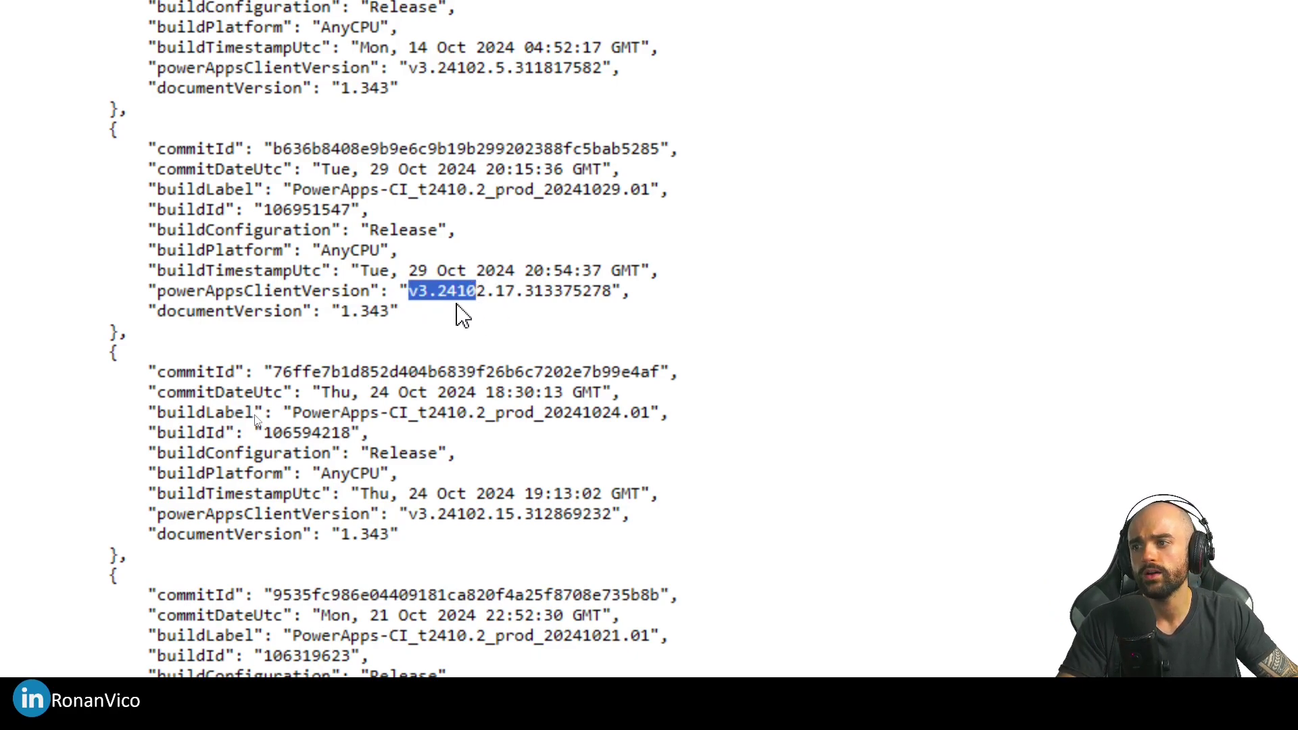
left_click_drag(409, 292, 613, 292)
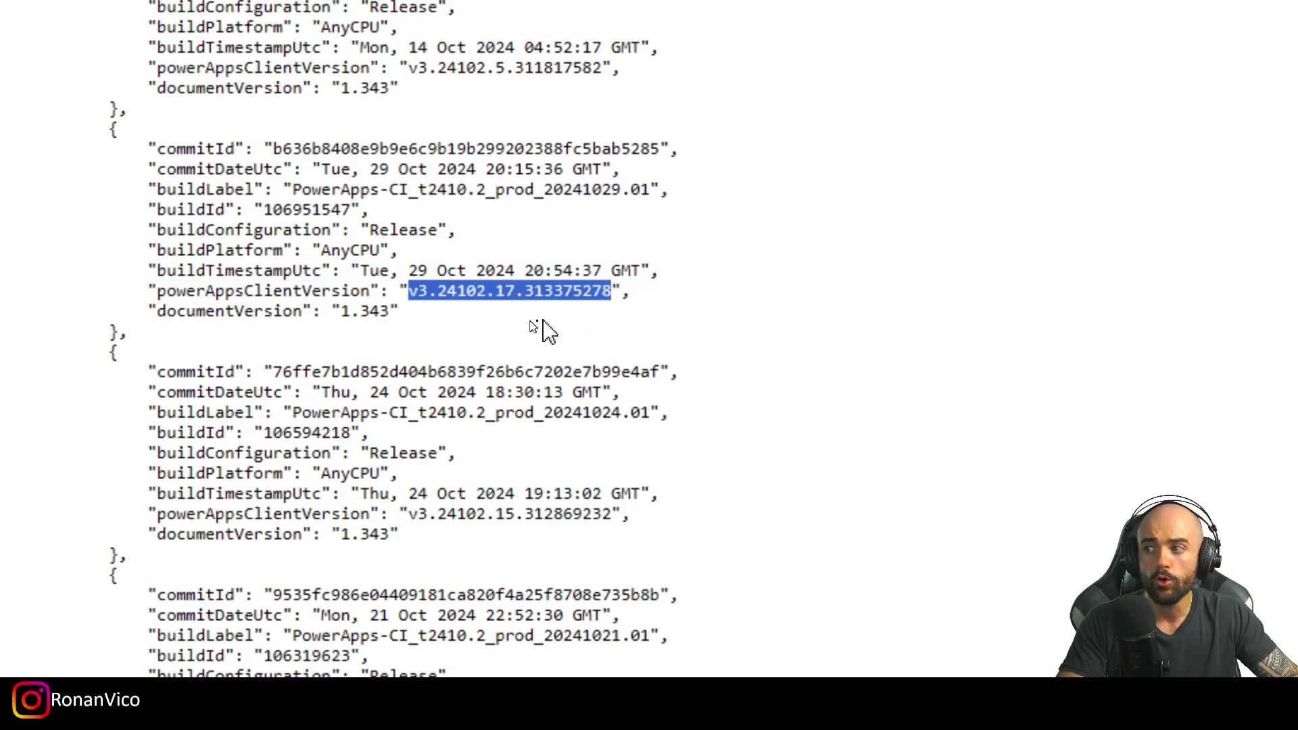
left_click_drag(390, 278, 632, 306)
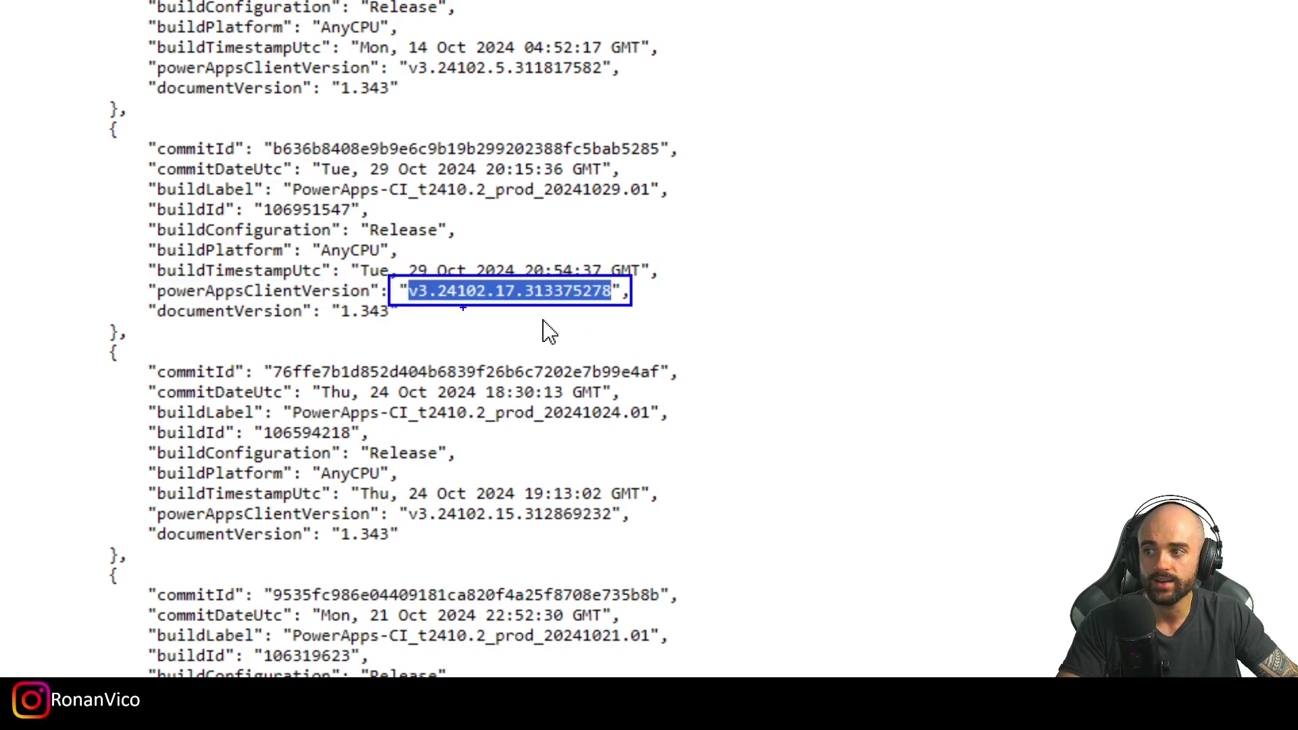
left_click_drag(463, 307, 464, 380)
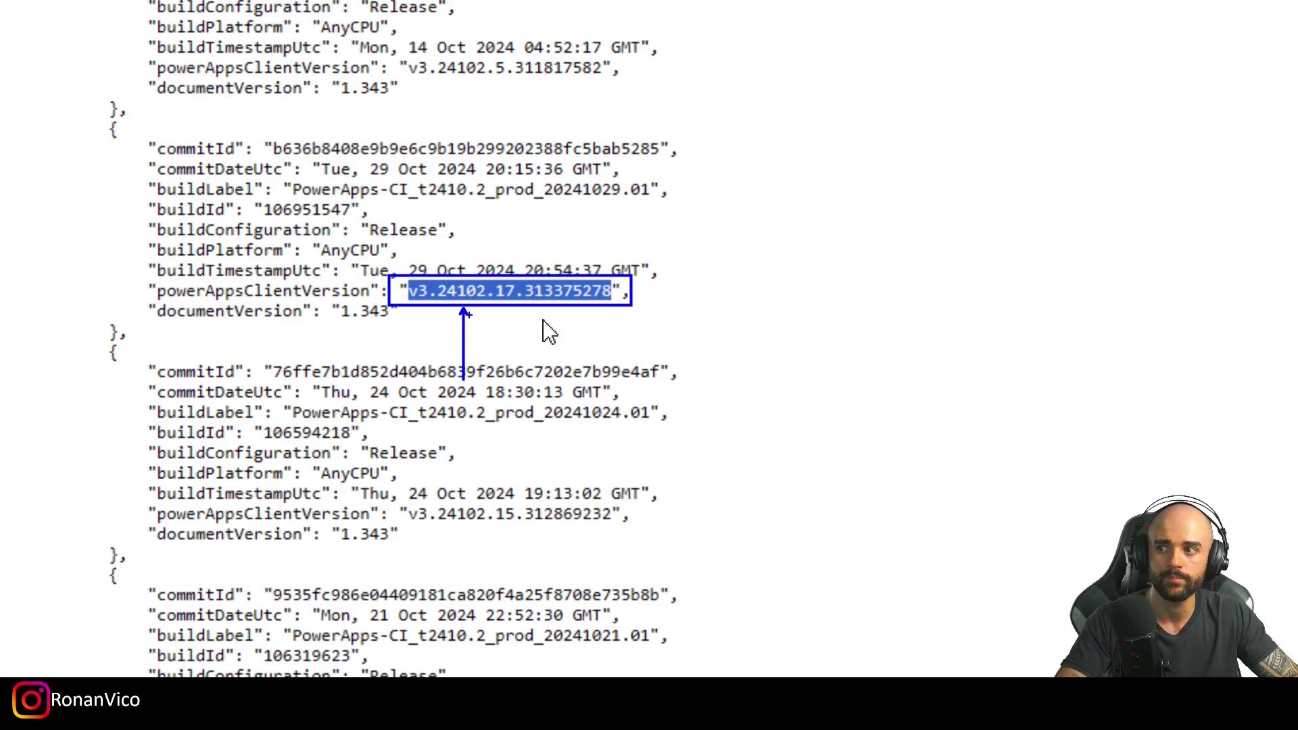
key("Escape")
key("Escape")
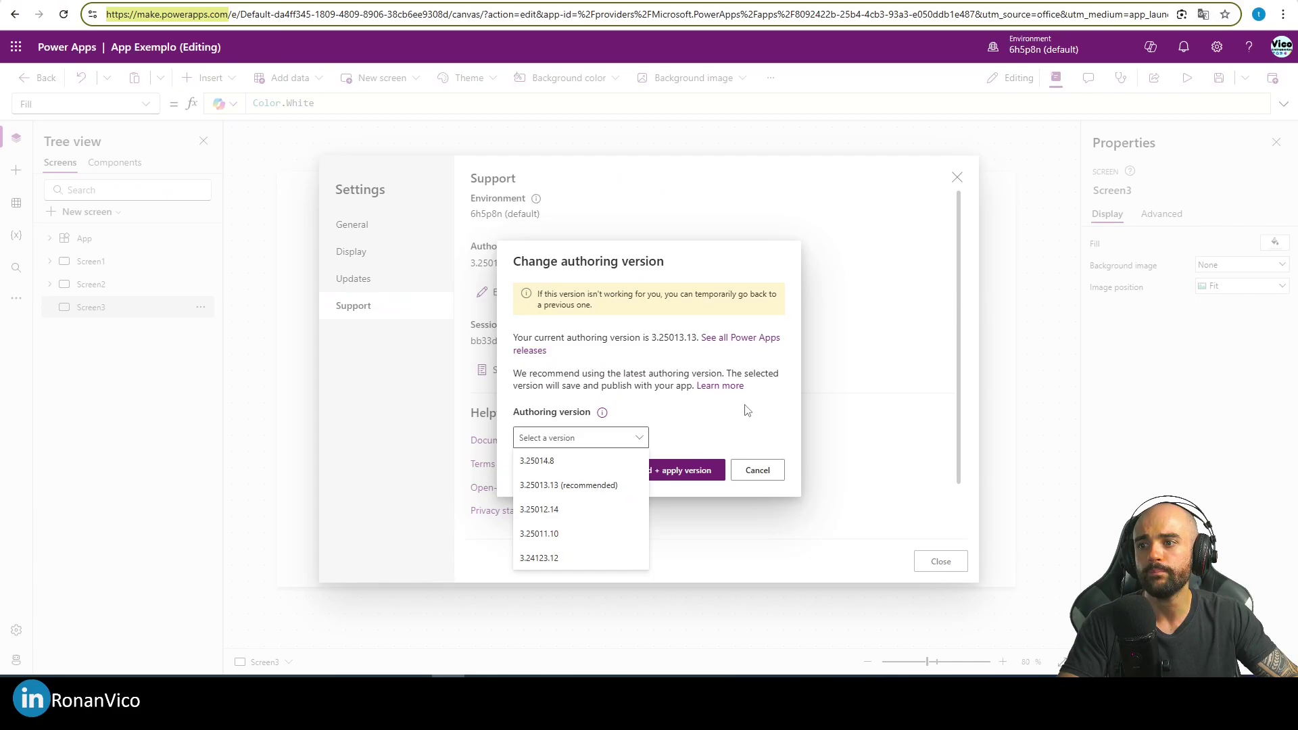
Cancel the version dialog and reload the app URL with &studio-version=v3.24102.17.313375278 appended.
left_click(758, 471)
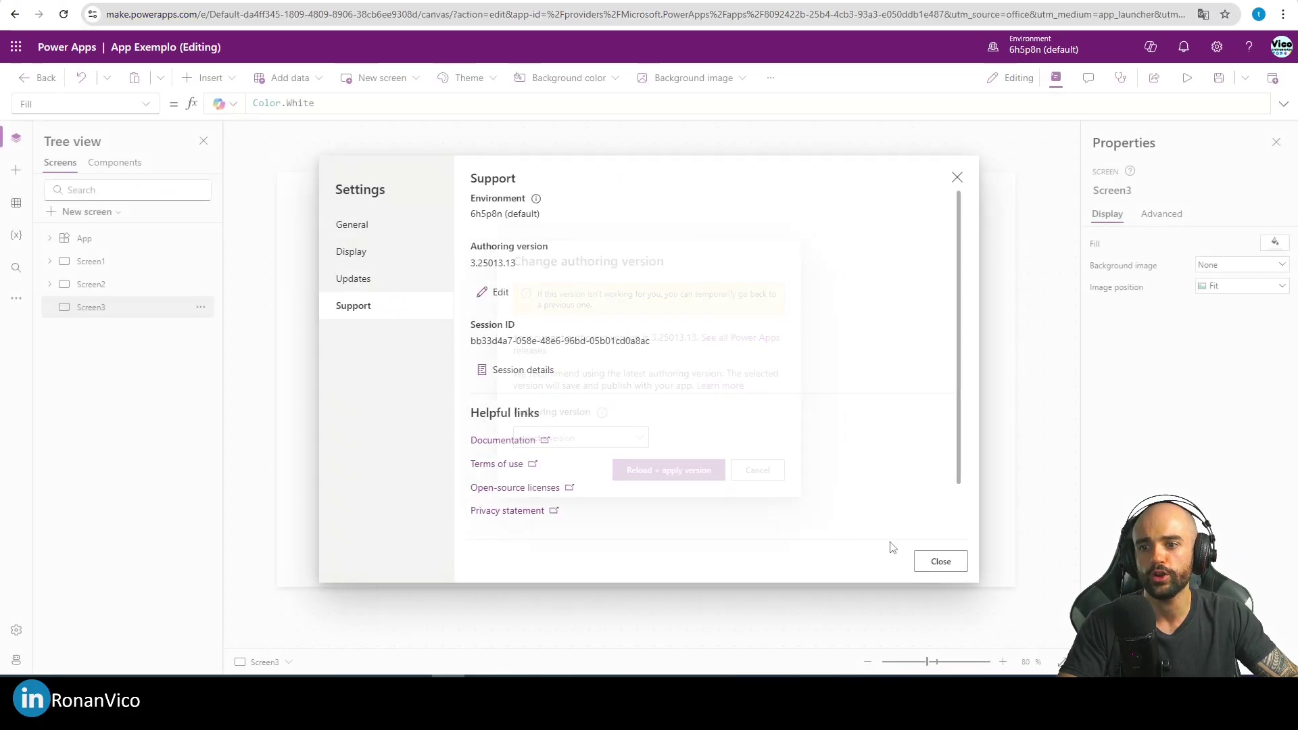
left_click(585, 15)
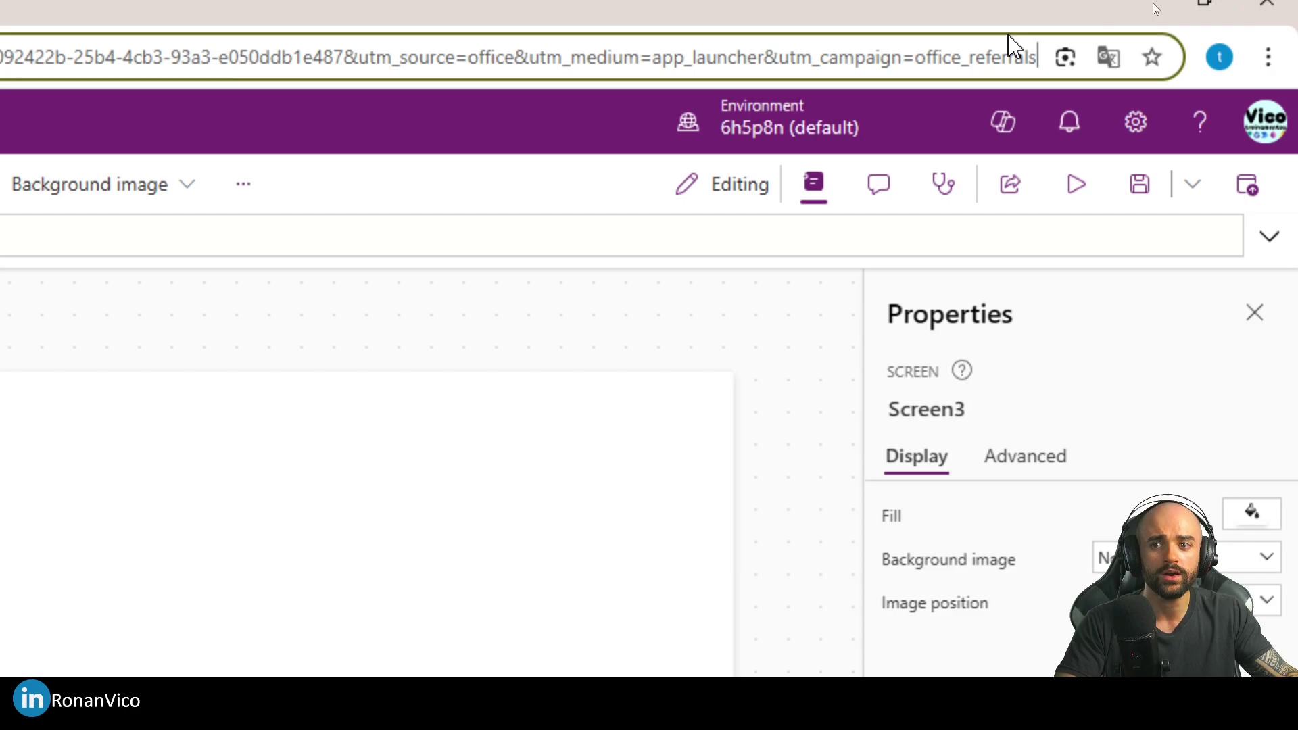
type("&")
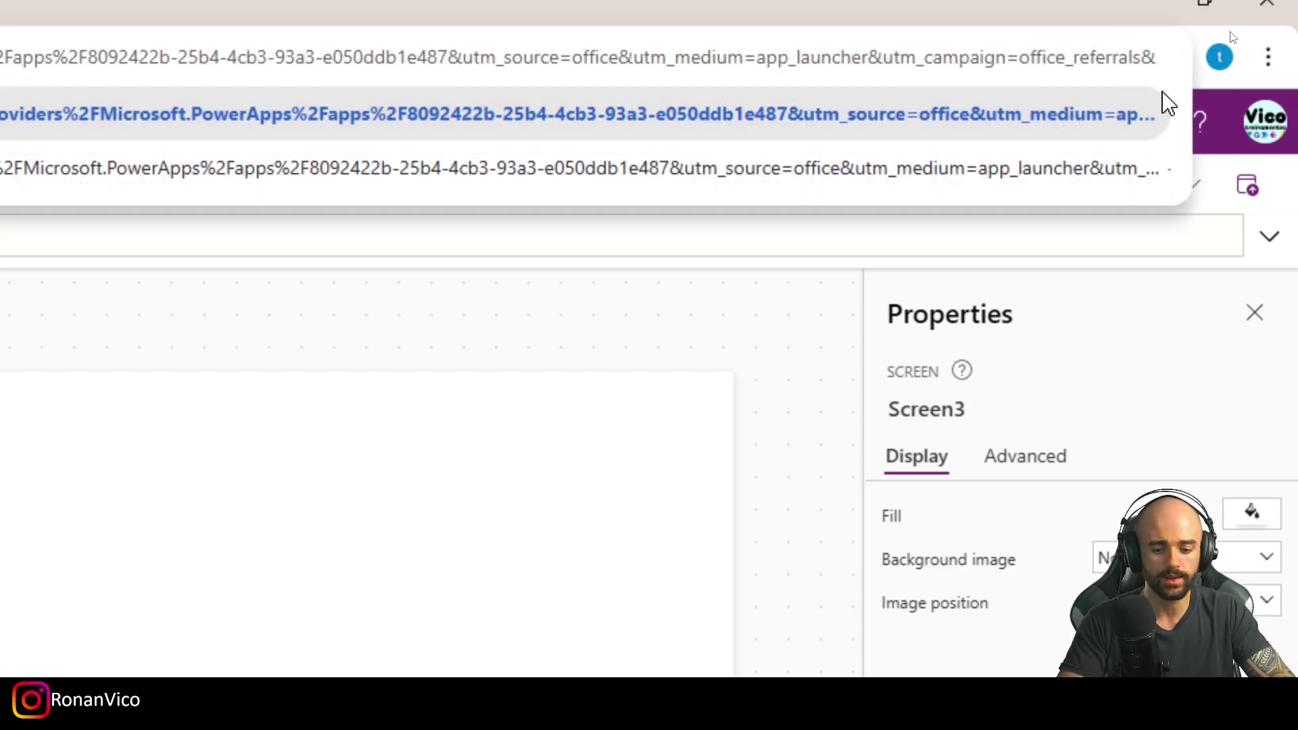
type("studio")
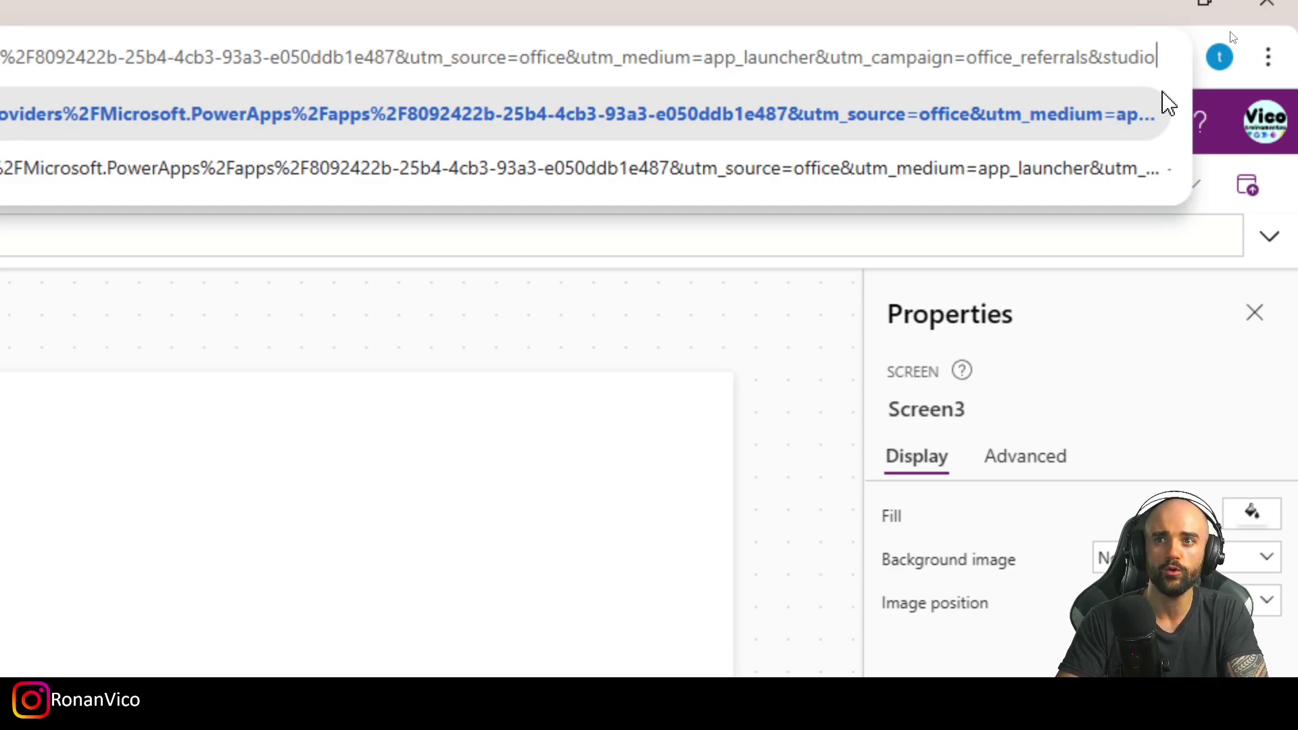
type("-version=v3.24102.17.313375278")
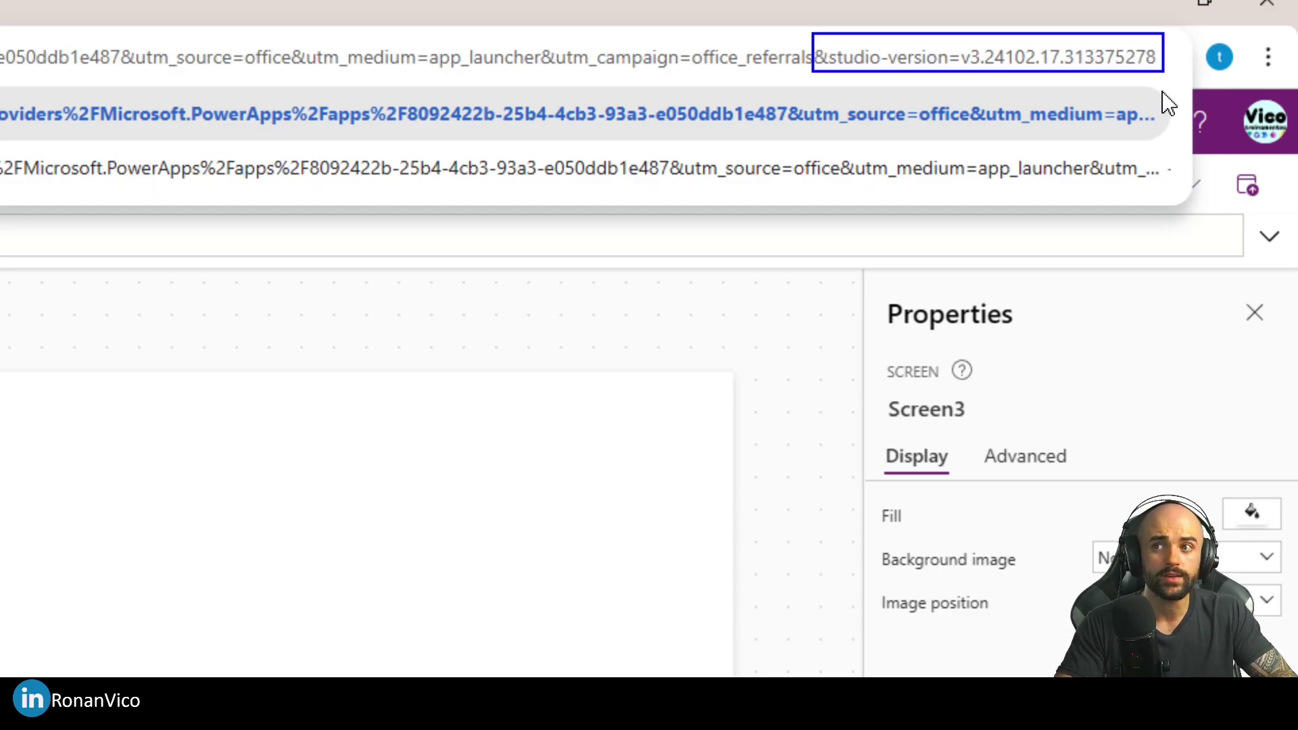
key("Return")
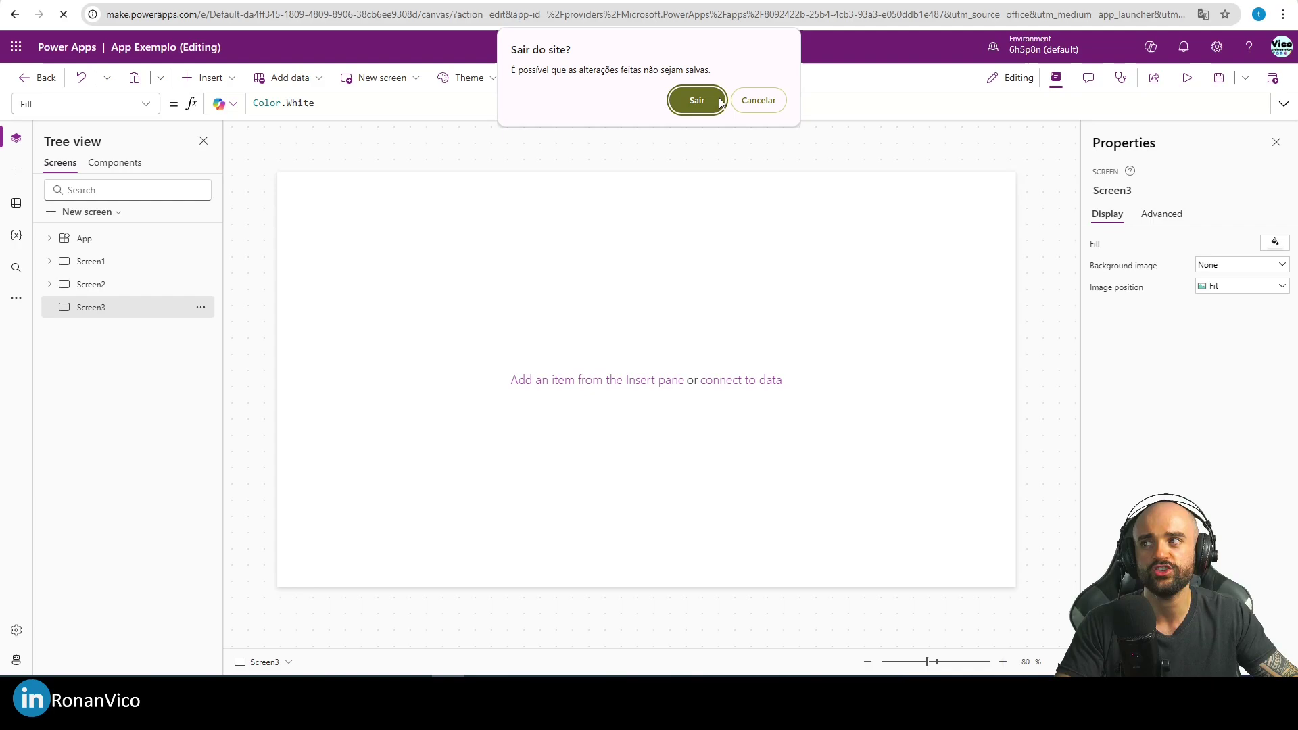
Choose Leave on the 'Sair do site?' prompt so App Exemplo reloads.
left_click(719, 101)
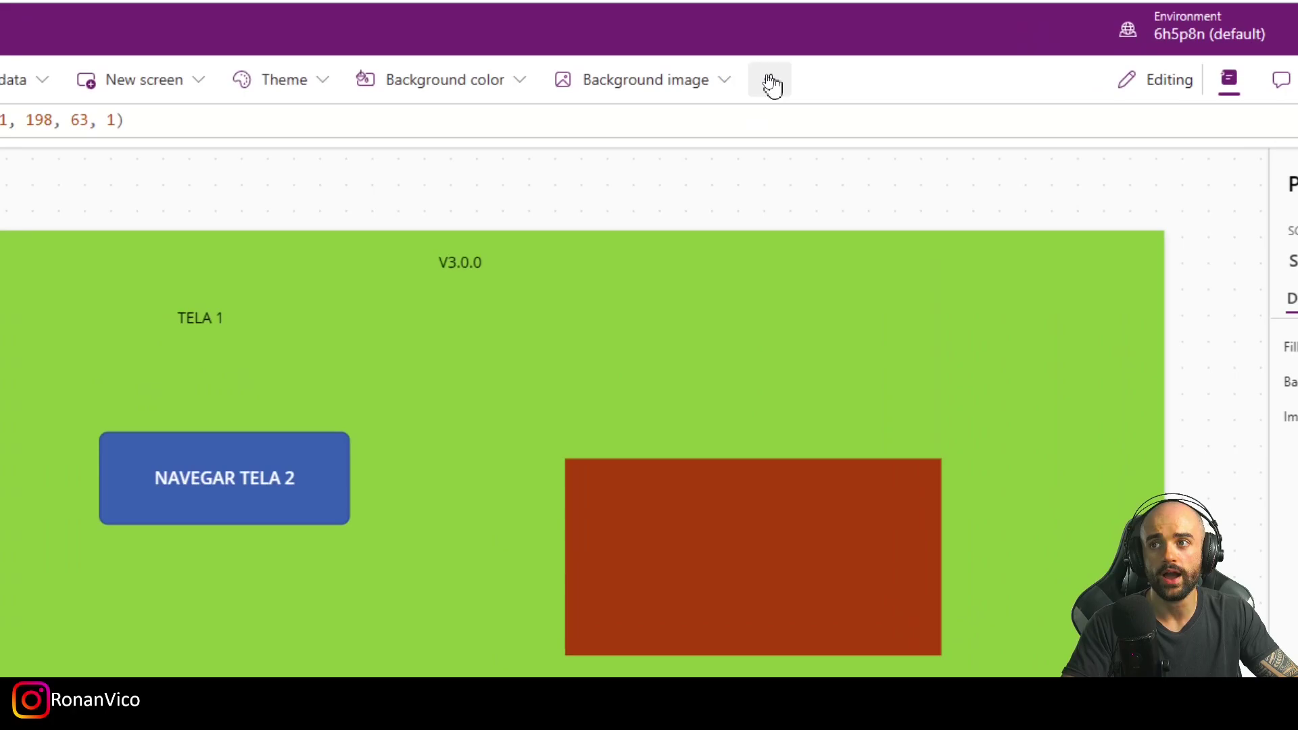
Check in Settings > Support that the authoring version reads 3.24102.17.
left_click(771, 78)
left_click(773, 106)
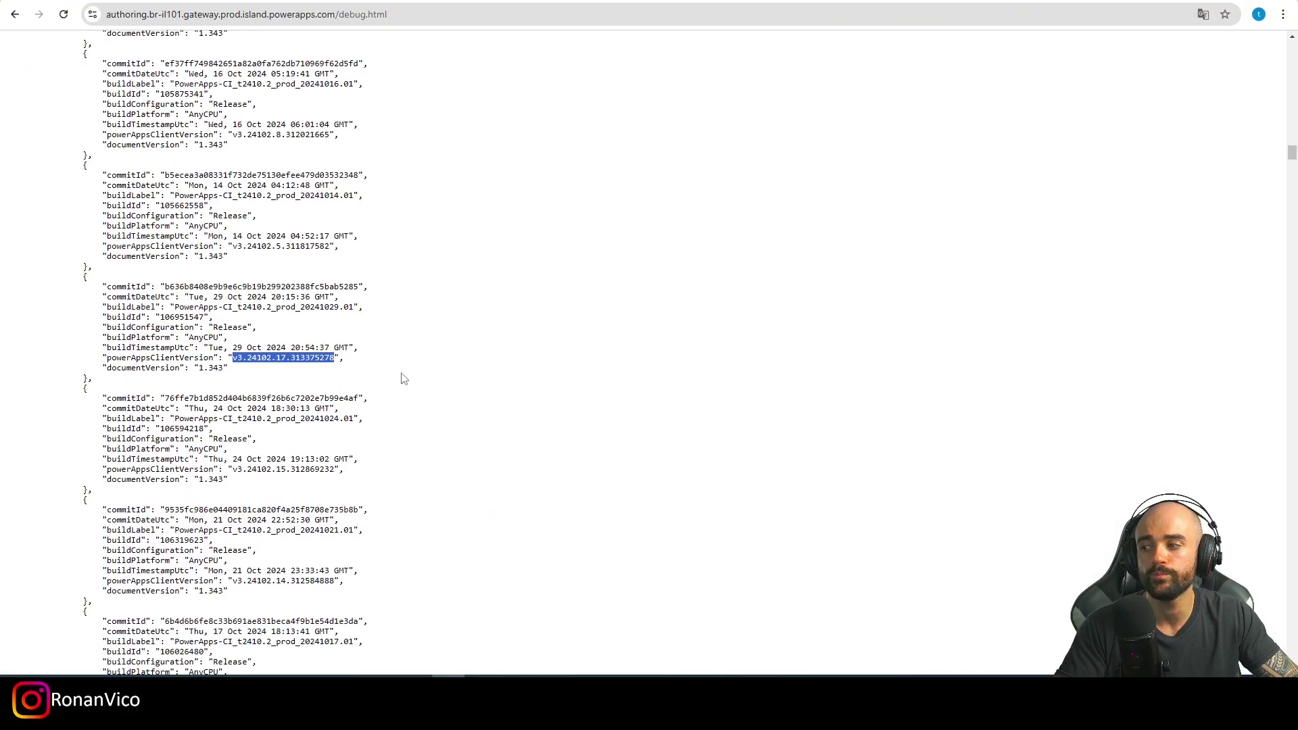
scroll(398, 379, "down", 3)
scroll(383, 384, "down", 9)
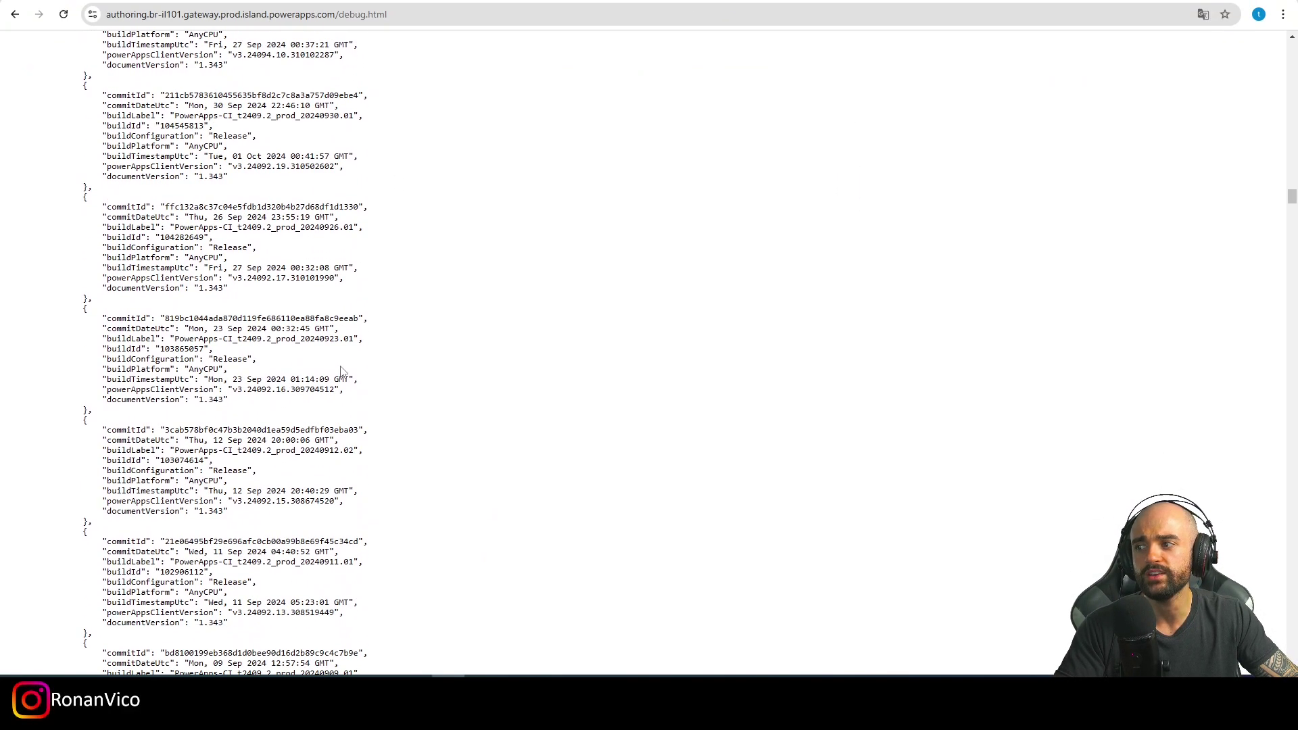
left_click_drag(340, 389, 234, 390)
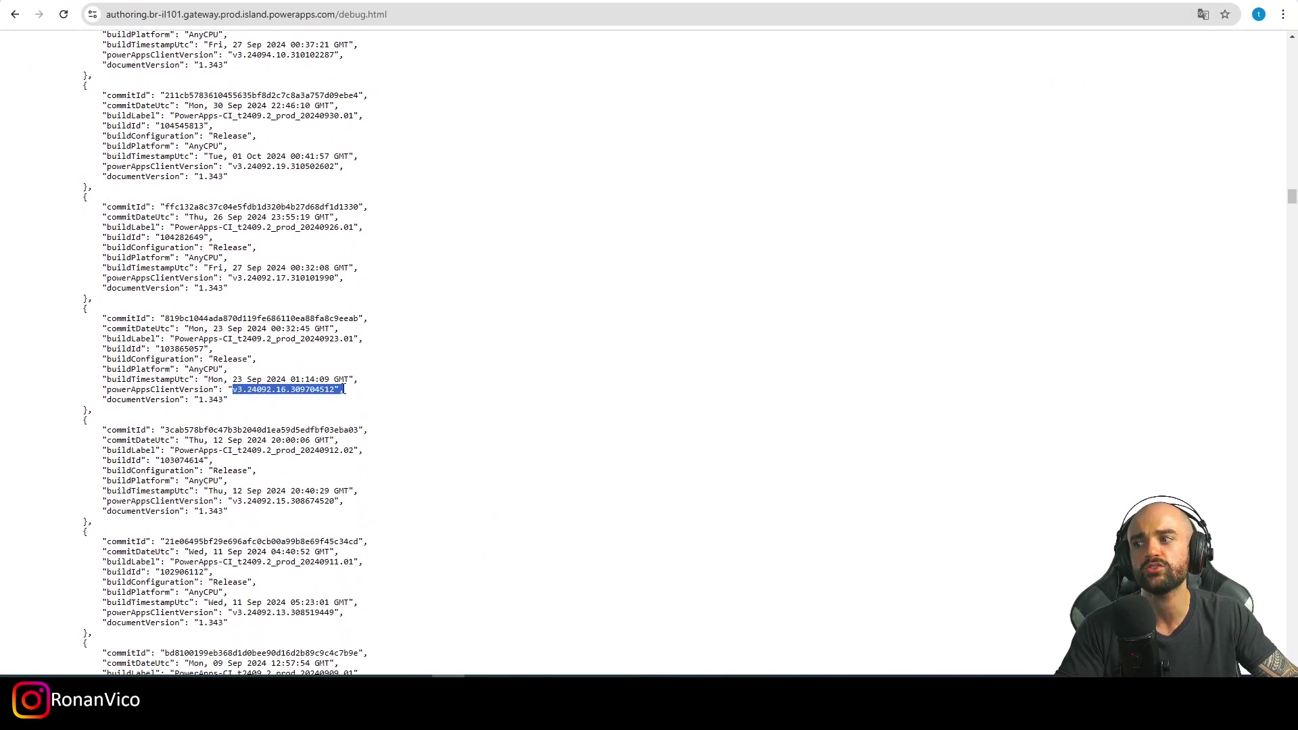
left_click(316, 421)
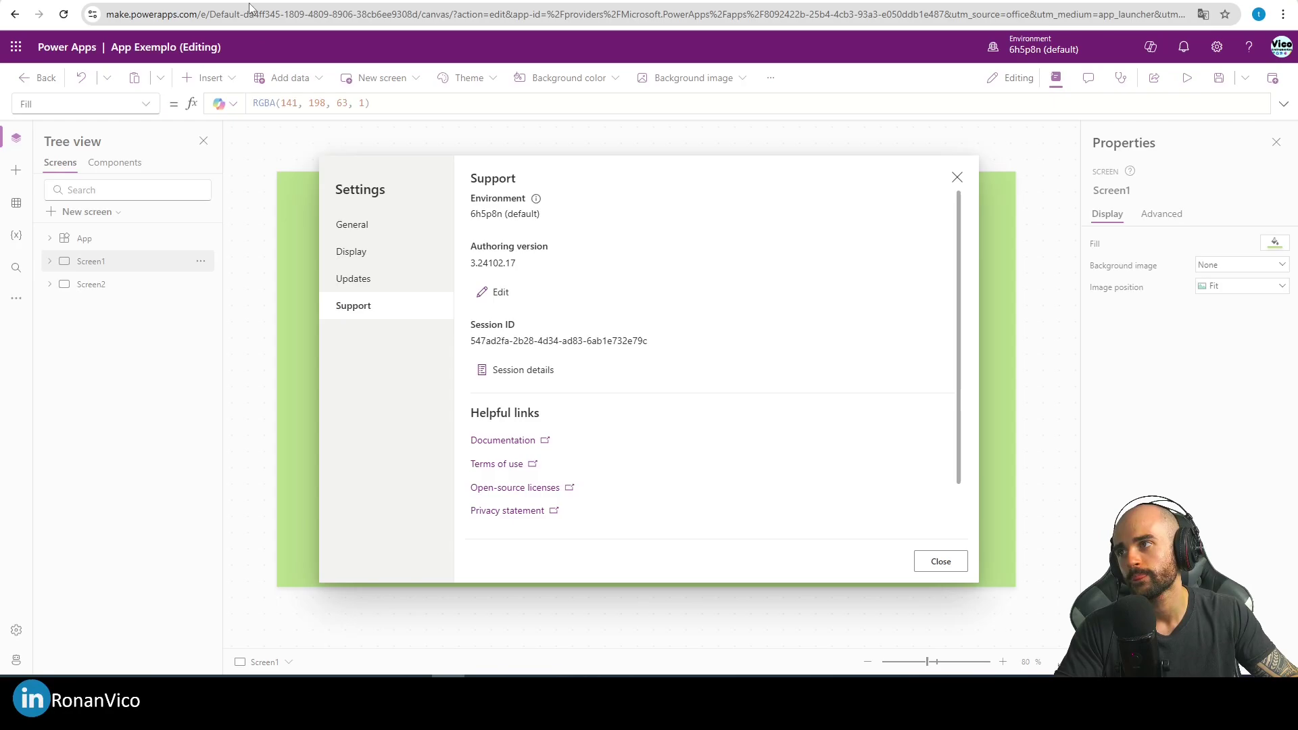
left_click(937, 561)
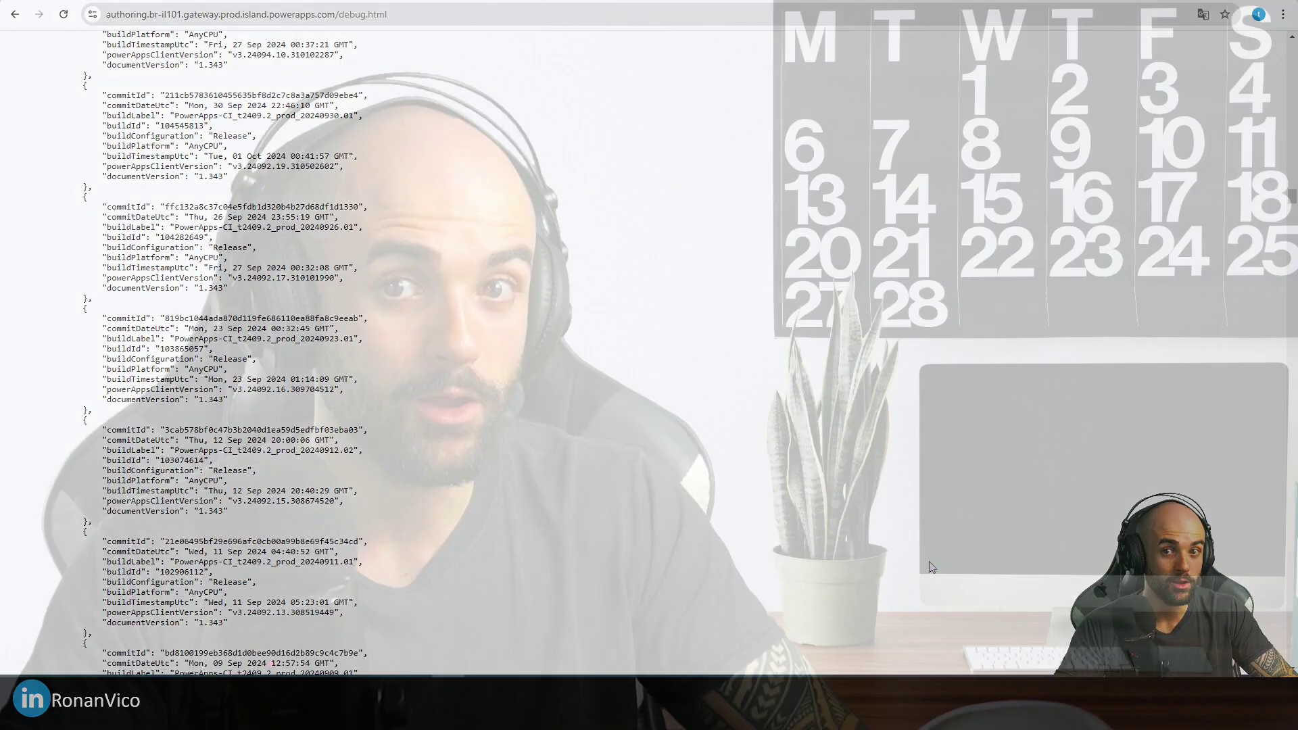